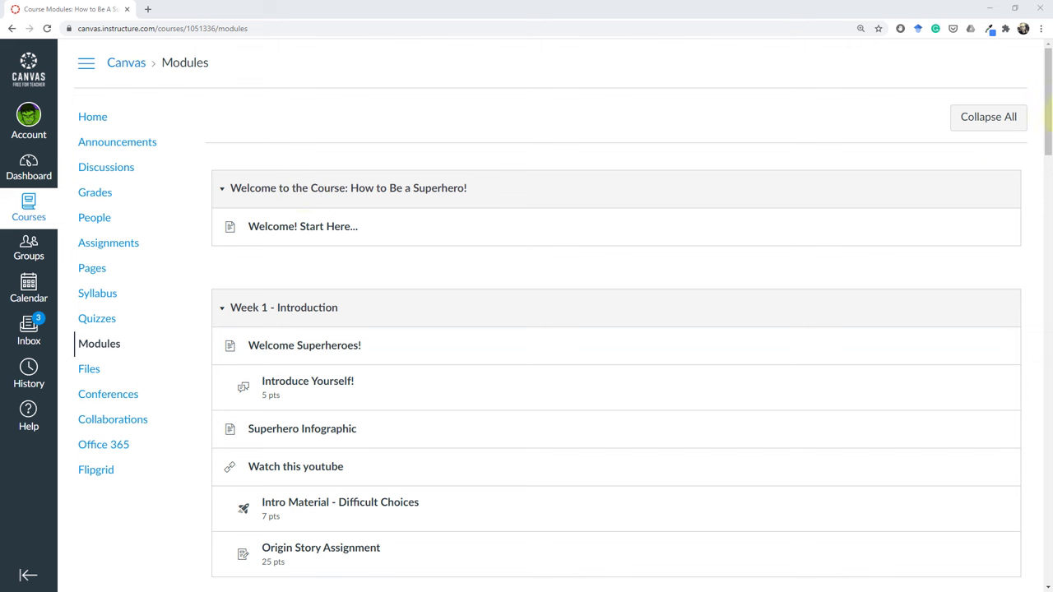
- Open the Peer Review Video Assignment from the course modules and go to the assigned anonymous peer review
{"action": "left_click_drag", "start_coordinate": [1050, 119], "coordinate": [1050, 235]}
{"action": "left_click", "coordinate": [370, 296]}
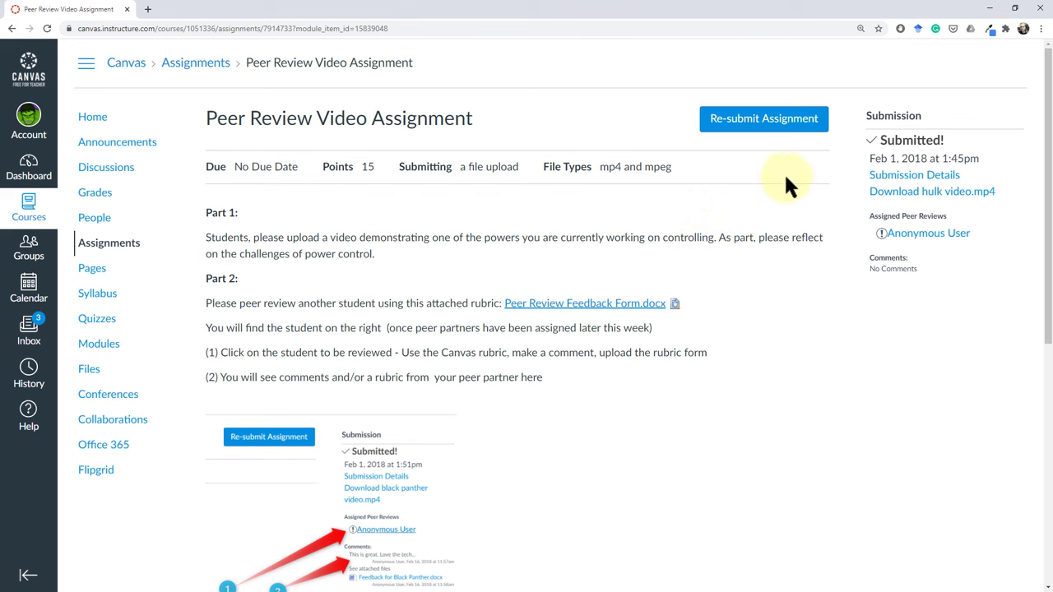
{"action": "left_click_drag", "start_coordinate": [1048, 158], "coordinate": [1006, 345]}
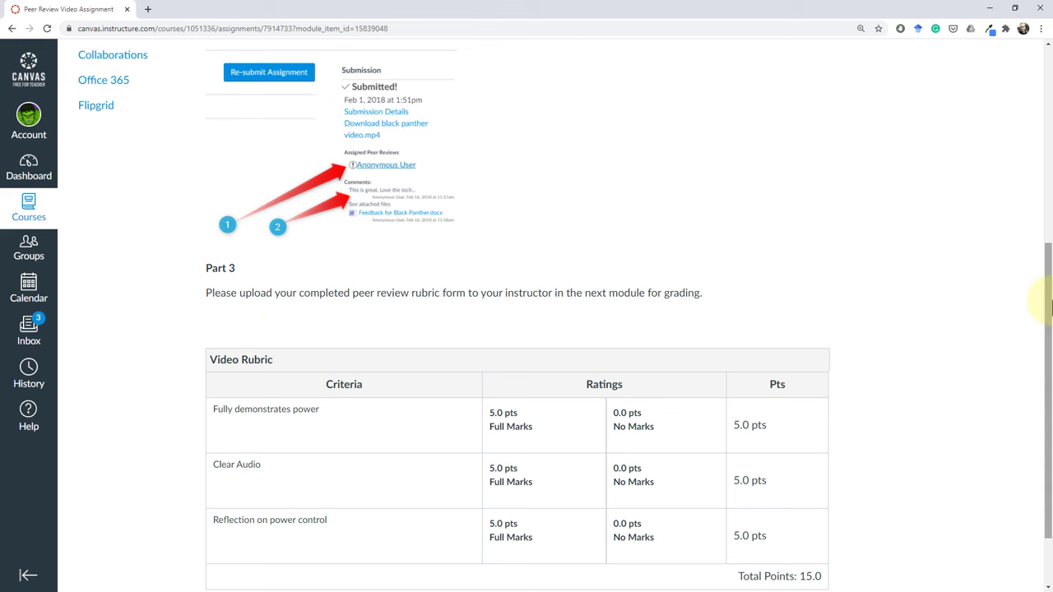
{"action": "left_click_drag", "start_coordinate": [1048, 306], "coordinate": [1049, 80]}
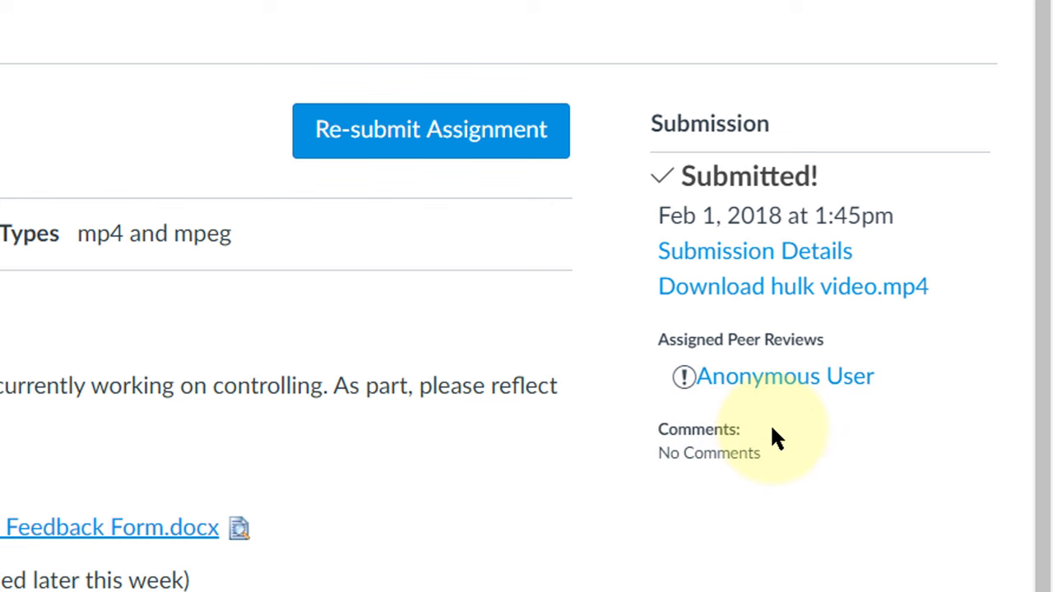
{"action": "mouse_move", "coordinate": [686, 385]}
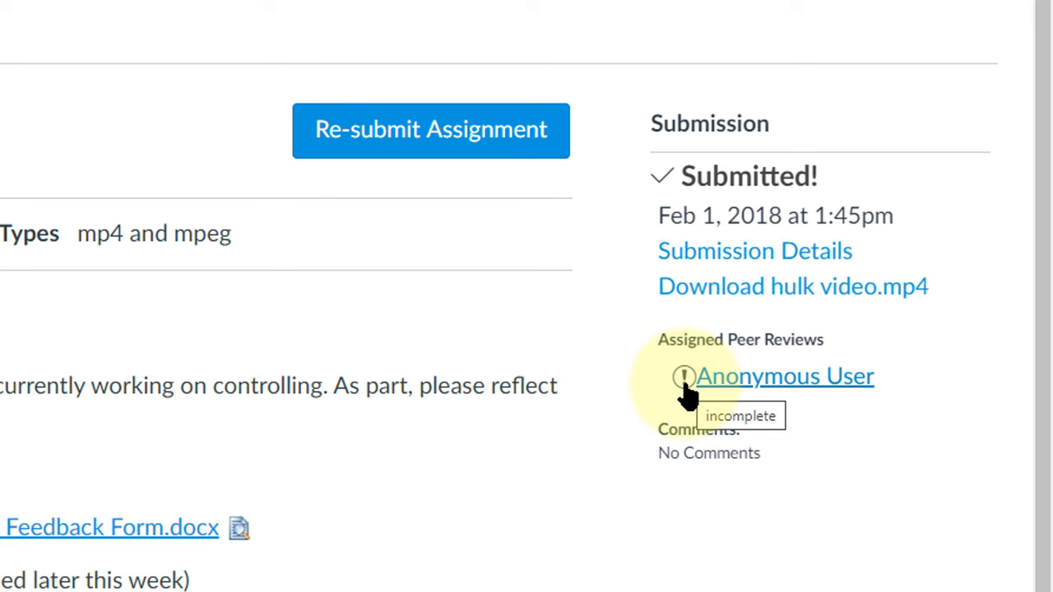
{"action": "left_click", "coordinate": [757, 386]}
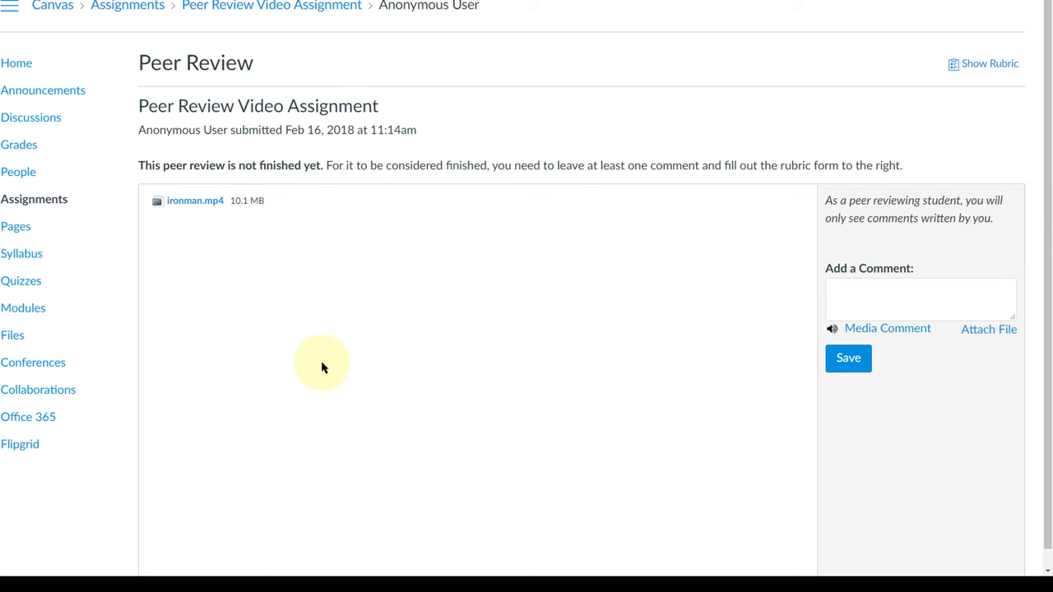
- Score the video rubric with 4 points for Fully demonstrates power, 3 for Clear Audio and 3 for Reflection on power control
{"action": "left_click", "coordinate": [991, 72]}
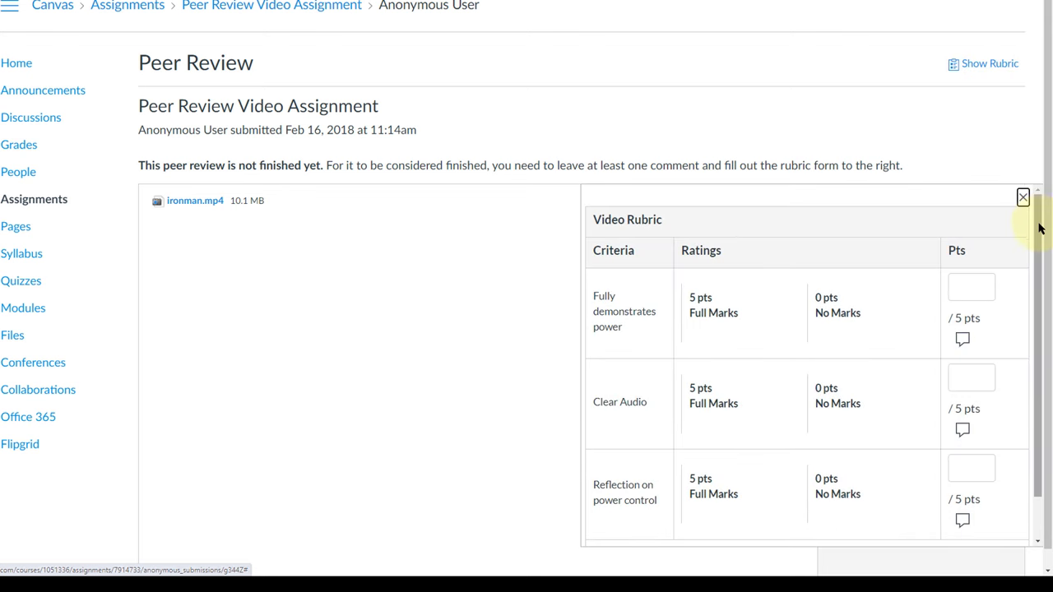
{"action": "mouse_move", "coordinate": [1034, 223]}
{"action": "left_mouse_down"}
{"action": "mouse_move", "coordinate": [1036, 294]}
{"action": "mouse_move", "coordinate": [1039, 206]}
{"action": "mouse_move", "coordinate": [1038, 235]}
{"action": "left_mouse_up"}
{"action": "left_click", "coordinate": [978, 278]}
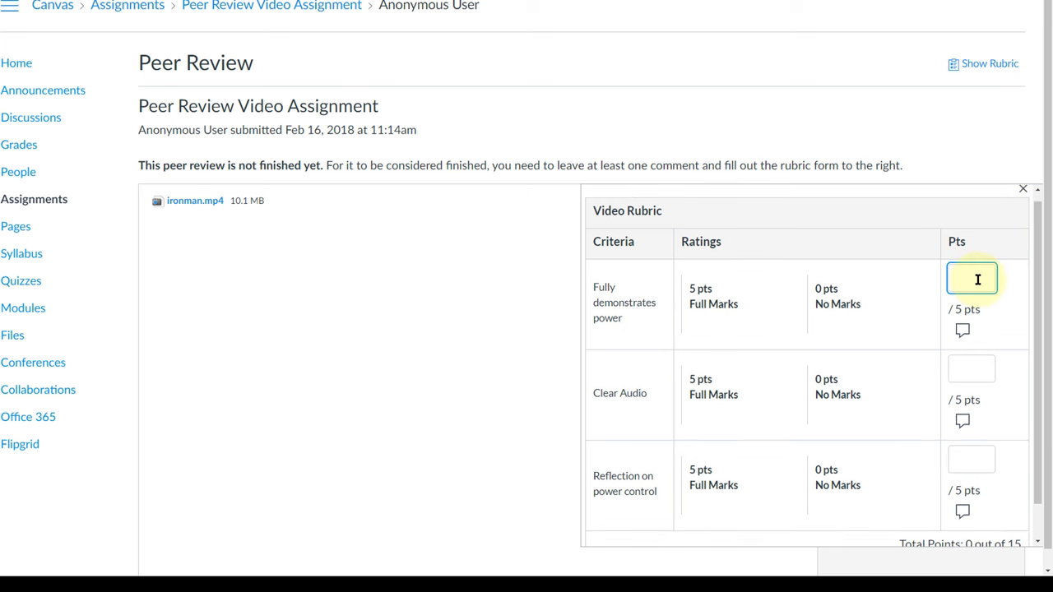
{"action": "type", "text": "4"}
{"action": "left_click", "coordinate": [972, 360]}
{"action": "type", "text": "3"}
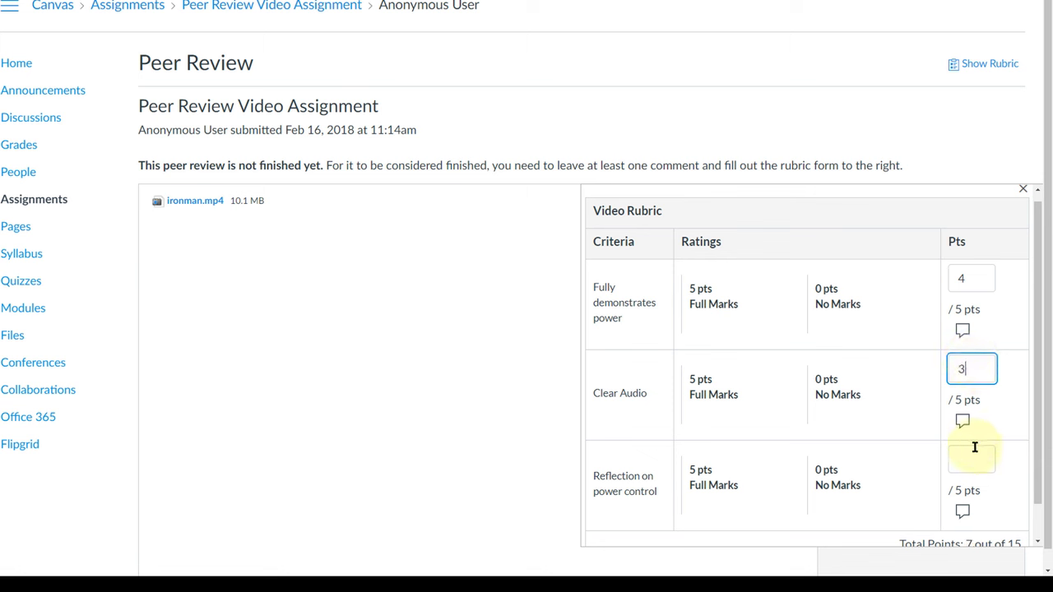
{"action": "left_click", "coordinate": [975, 454]}
{"action": "type", "text": "3"}
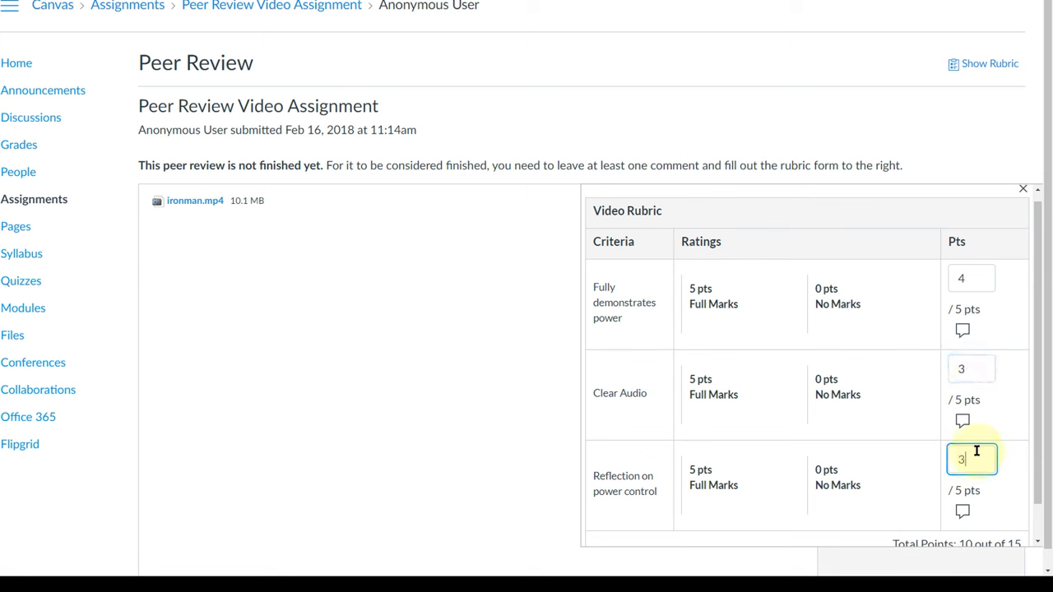
- Add the rubric comment "hey" to the Fully demonstrates power criterion and save the rubric assessment
{"action": "left_click", "coordinate": [964, 332]}
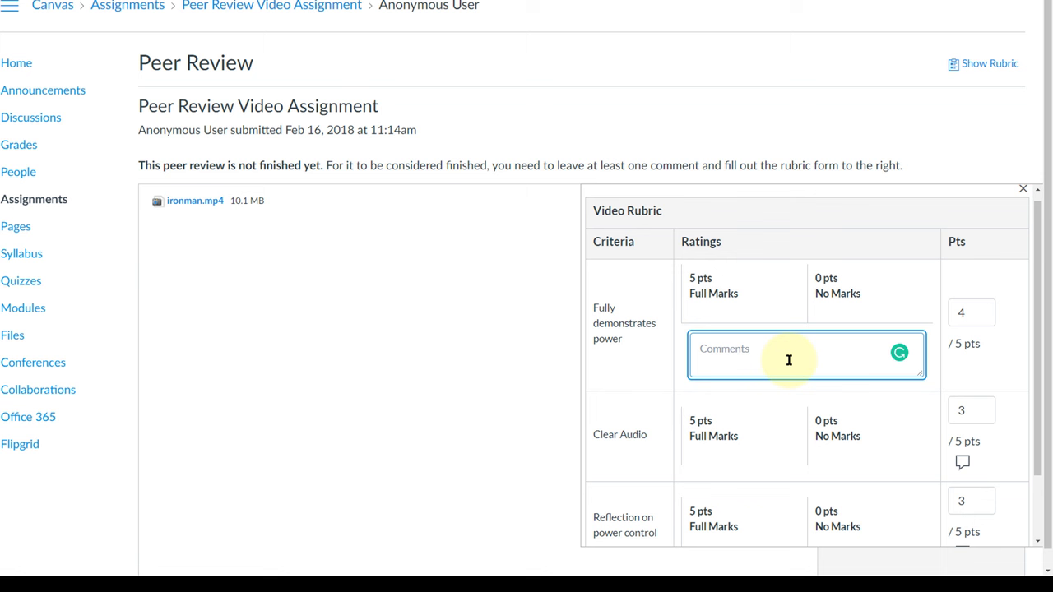
{"action": "type", "text": "hey"}
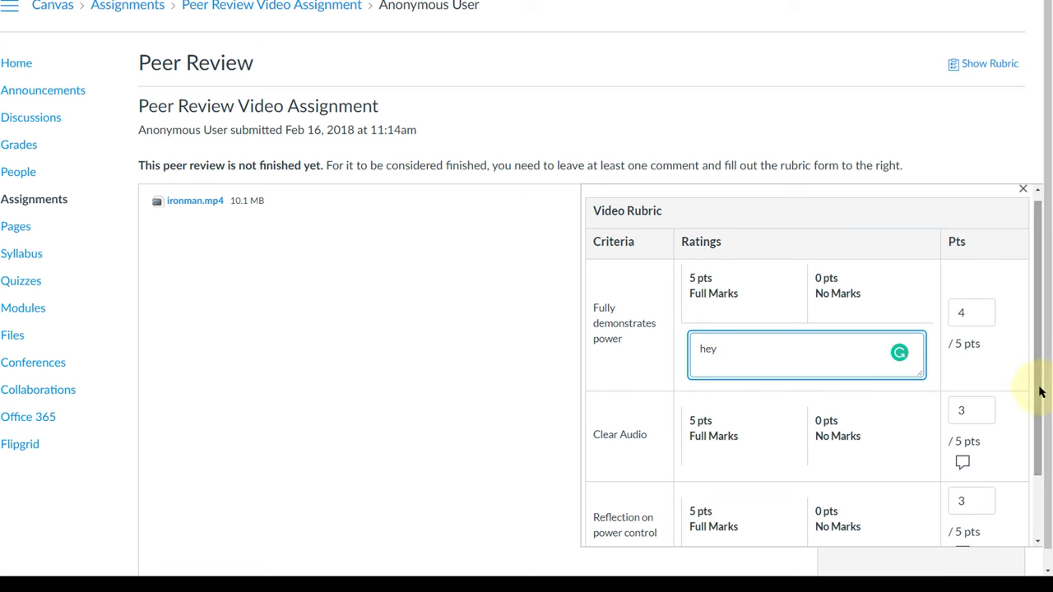
{"action": "left_click_drag", "start_coordinate": [1040, 392], "coordinate": [1028, 527]}
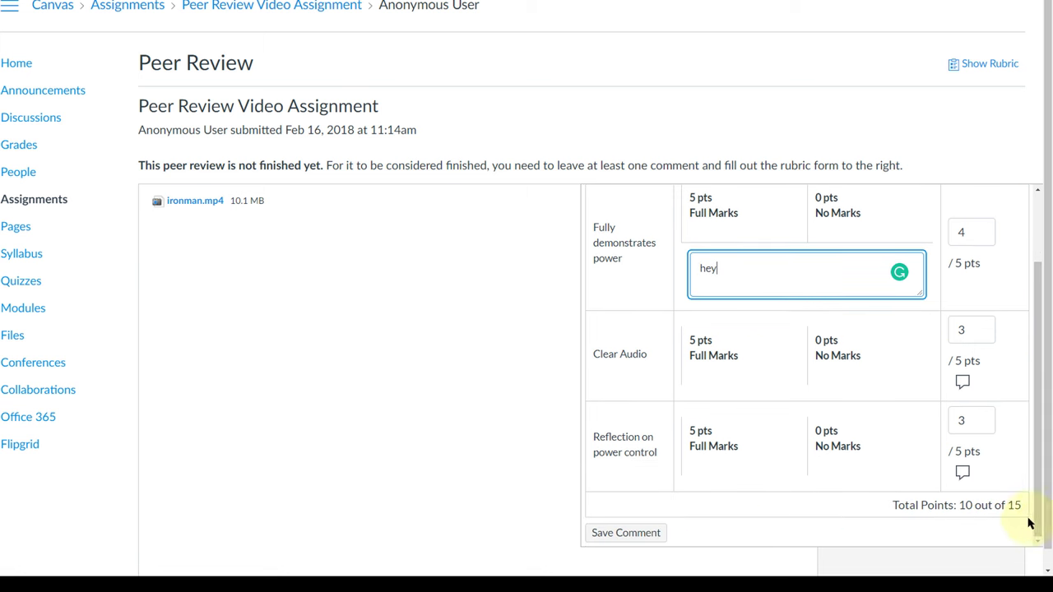
{"action": "left_click", "coordinate": [632, 534]}
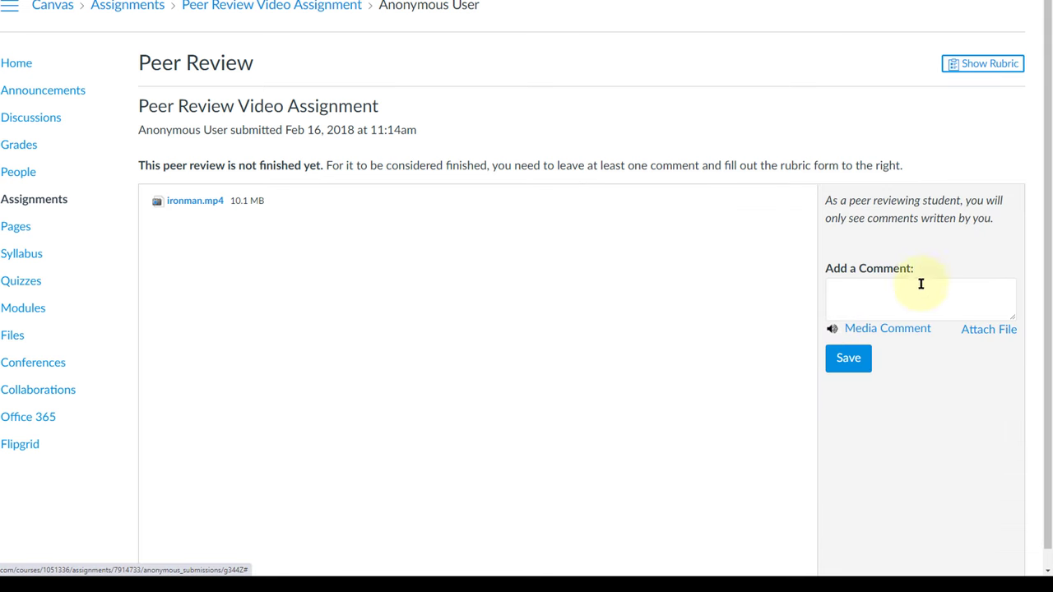
- Add the comment "this is great" to the peer's submission and save it
{"action": "left_click", "coordinate": [902, 300]}
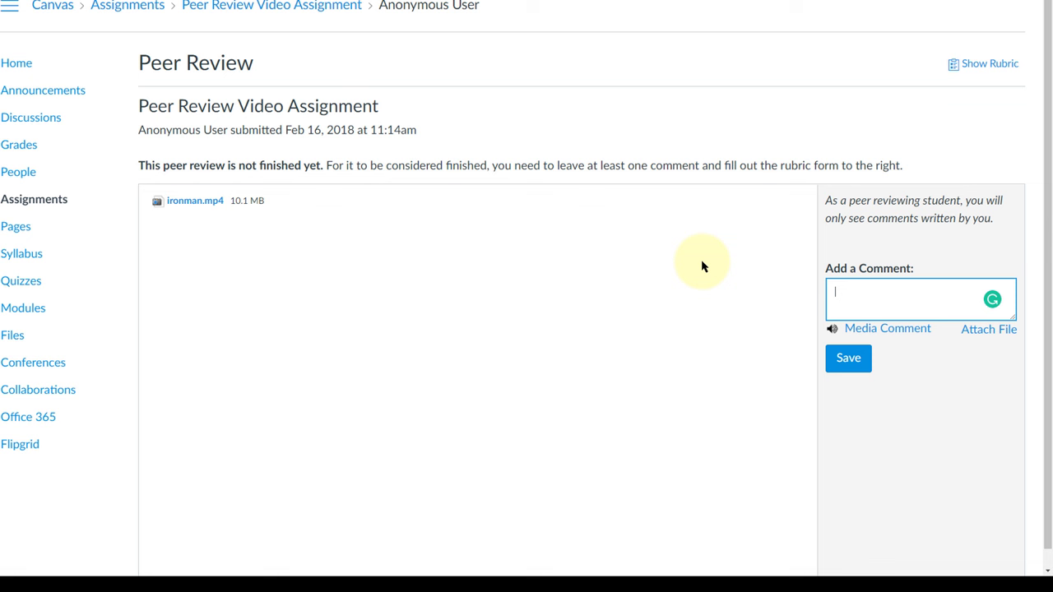
{"action": "type", "text": "this is great"}
{"action": "left_click", "coordinate": [848, 359]}
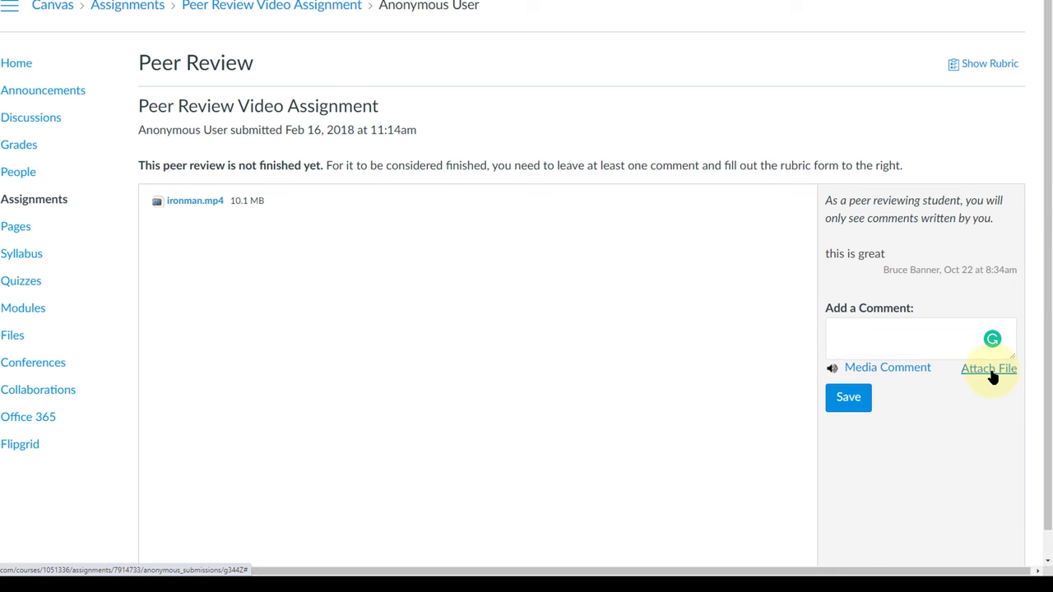
- Attach Peer Review Feedback Form.docx from the Demo files folder to a submission comment and save it
{"action": "left_click", "coordinate": [990, 368]}
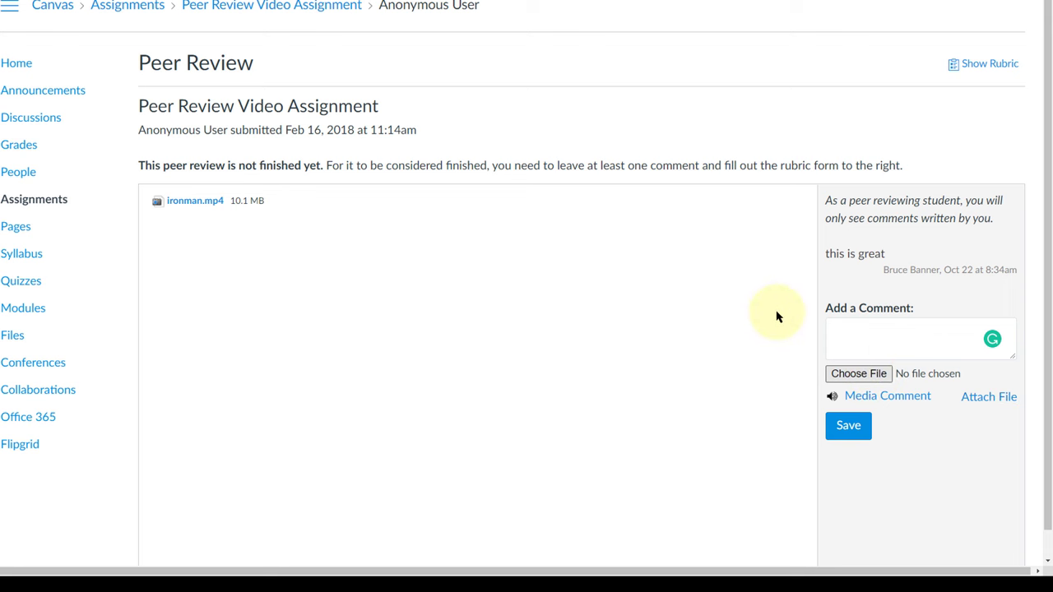
{"action": "left_click", "coordinate": [319, 179]}
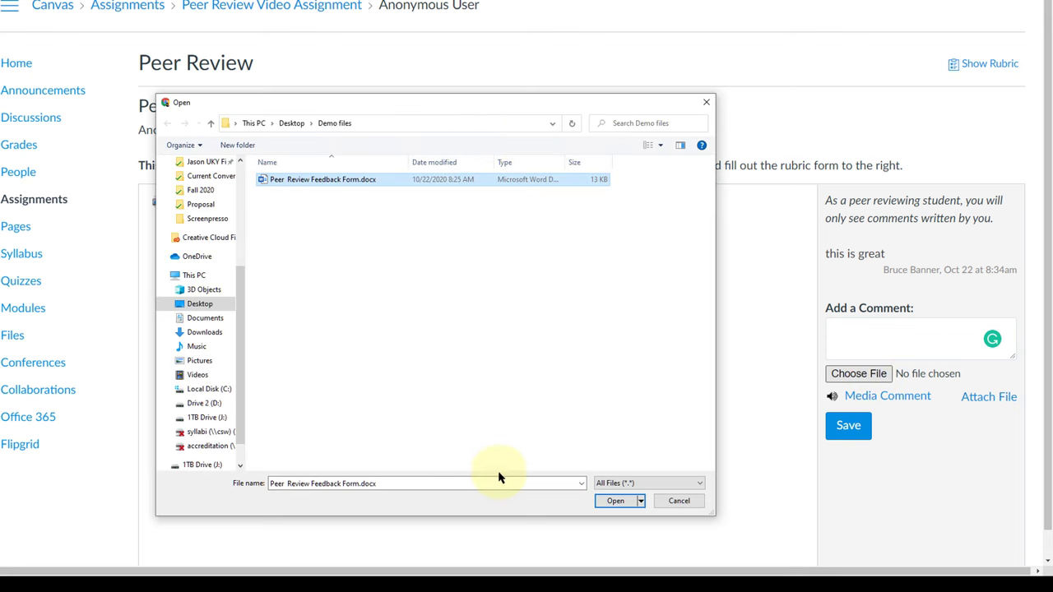
{"action": "left_click", "coordinate": [615, 502]}
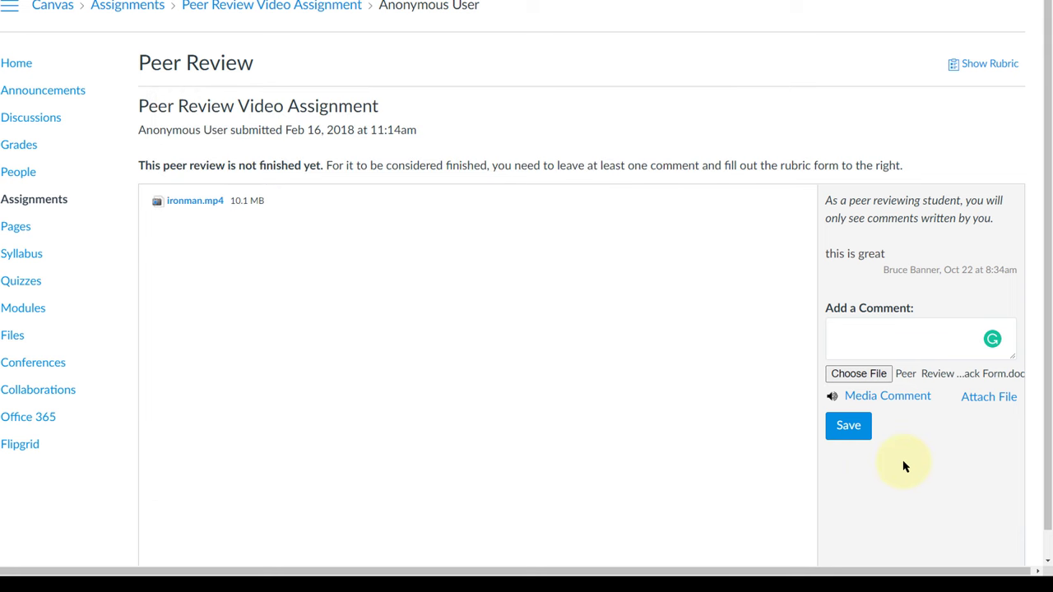
{"action": "left_click", "coordinate": [850, 432]}
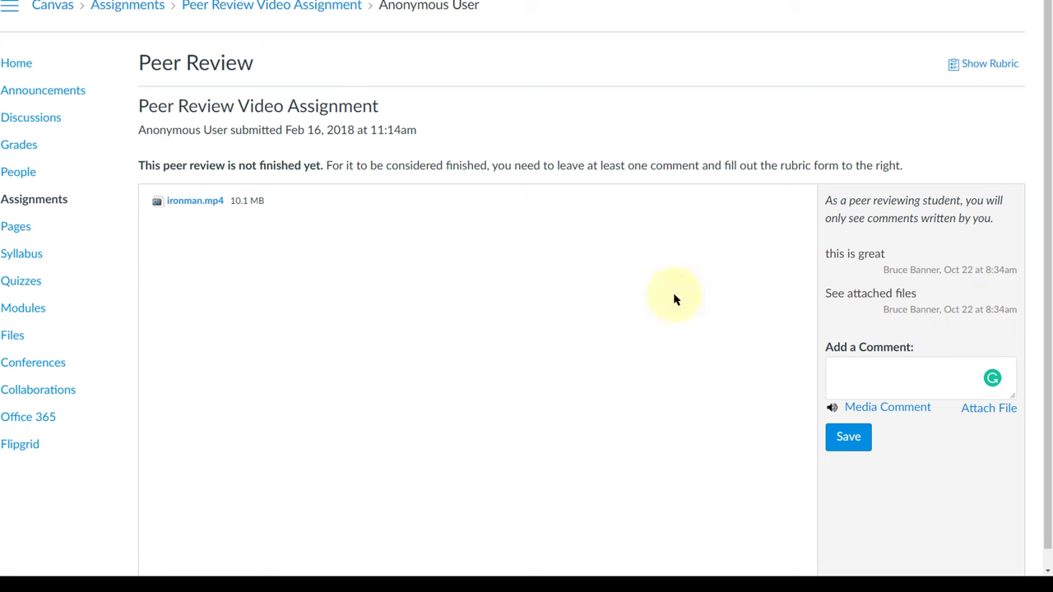
- Return to the assignment page, and in the reviewed student's account open the Week 2 Peer Review Video Assignment to read the peer comments
{"action": "left_click", "coordinate": [293, 8]}
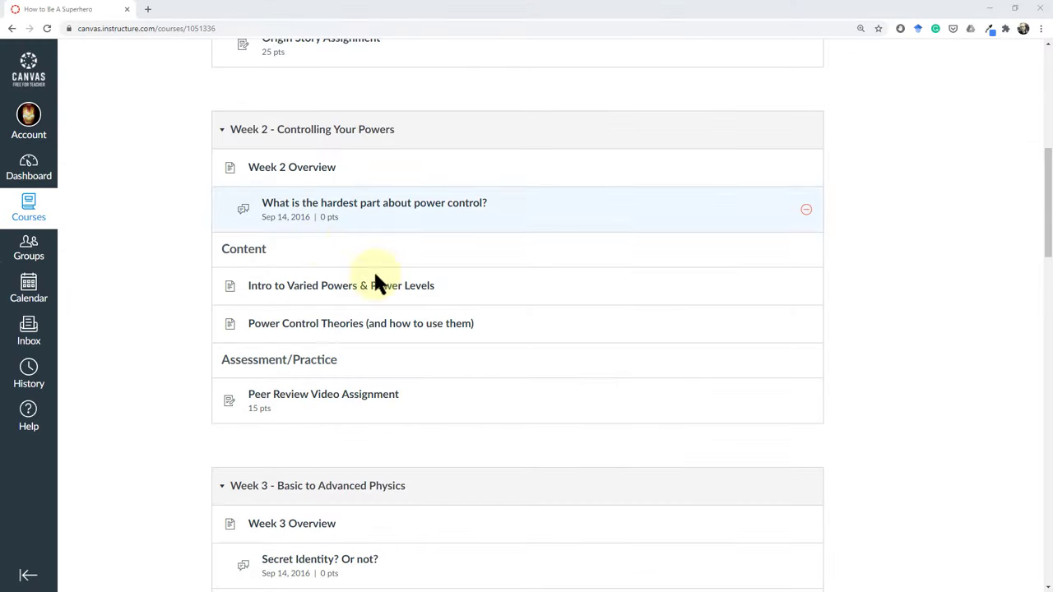
{"action": "left_click", "coordinate": [379, 402]}
{"action": "left_click", "coordinate": [378, 401]}
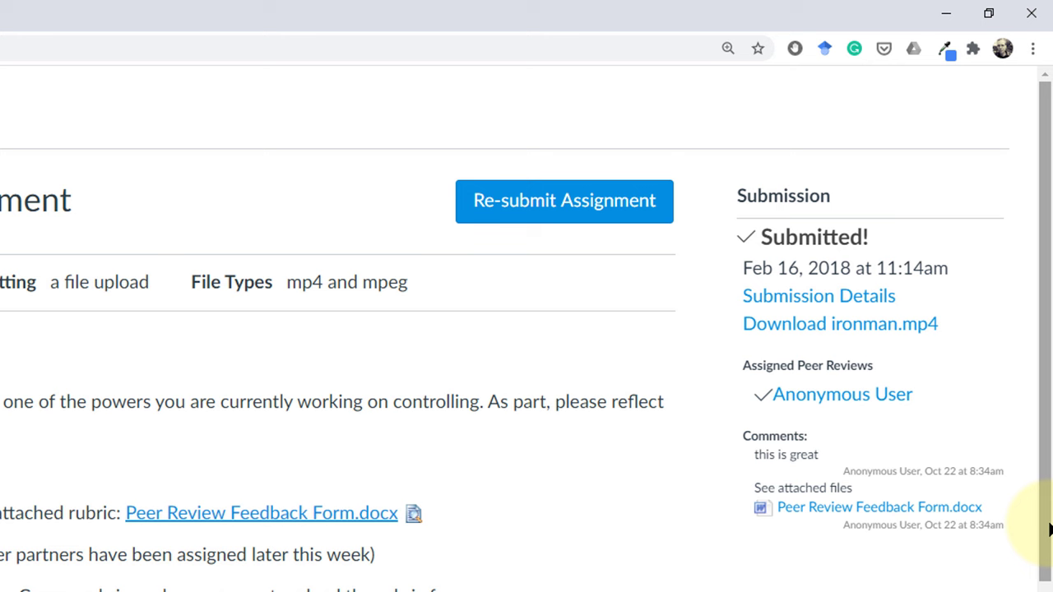
{"action": "mouse_move", "coordinate": [1050, 531]}
{"action": "left_mouse_down"}
{"action": "mouse_move", "coordinate": [1050, 568]}
{"action": "mouse_move", "coordinate": [1044, 505]}
{"action": "mouse_move", "coordinate": [1046, 523]}
{"action": "left_mouse_up"}
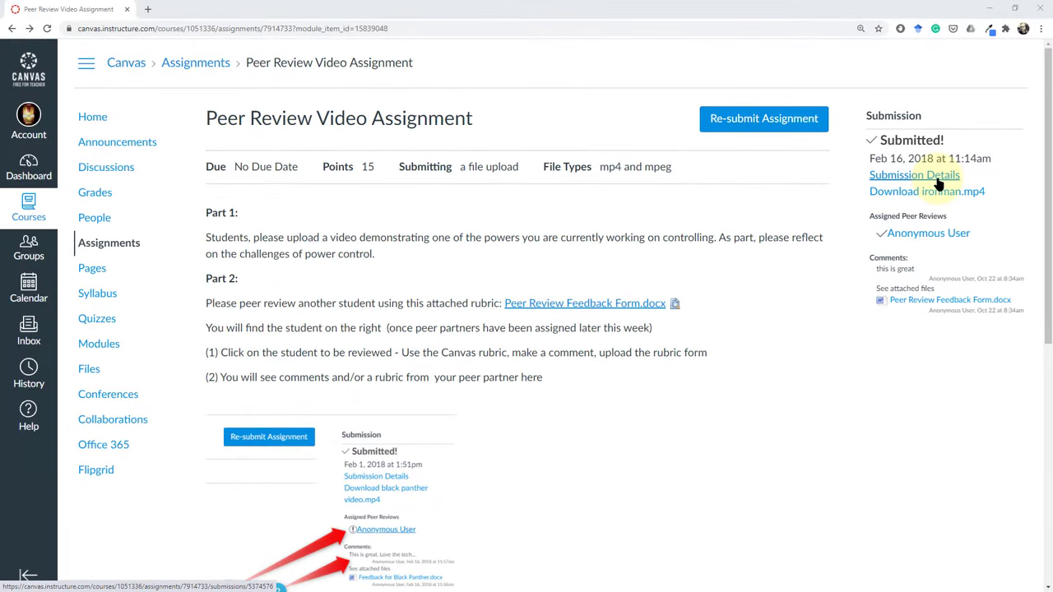
- Open the submission details and examine the anonymous reviewer's rubric scores and comments, closing the rubric when done
{"action": "left_click", "coordinate": [938, 183]}
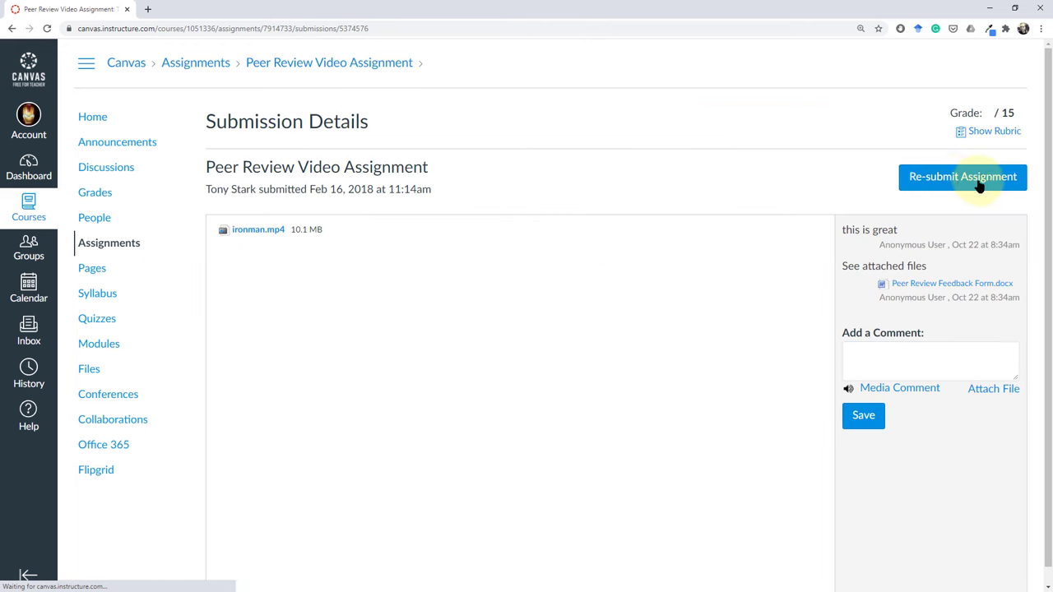
{"action": "left_click", "coordinate": [997, 133]}
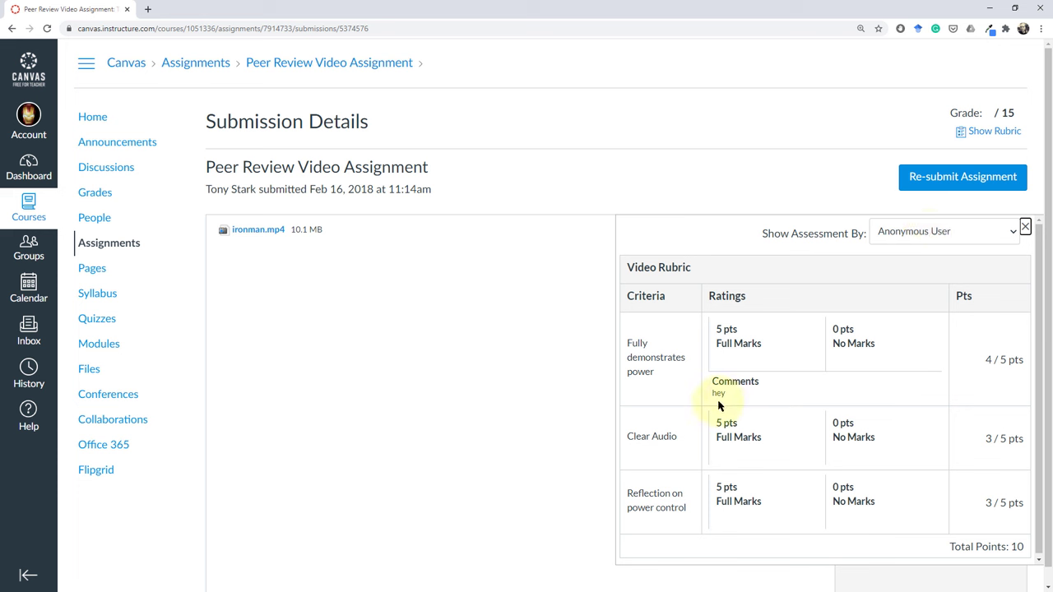
{"action": "left_click", "coordinate": [1025, 227]}
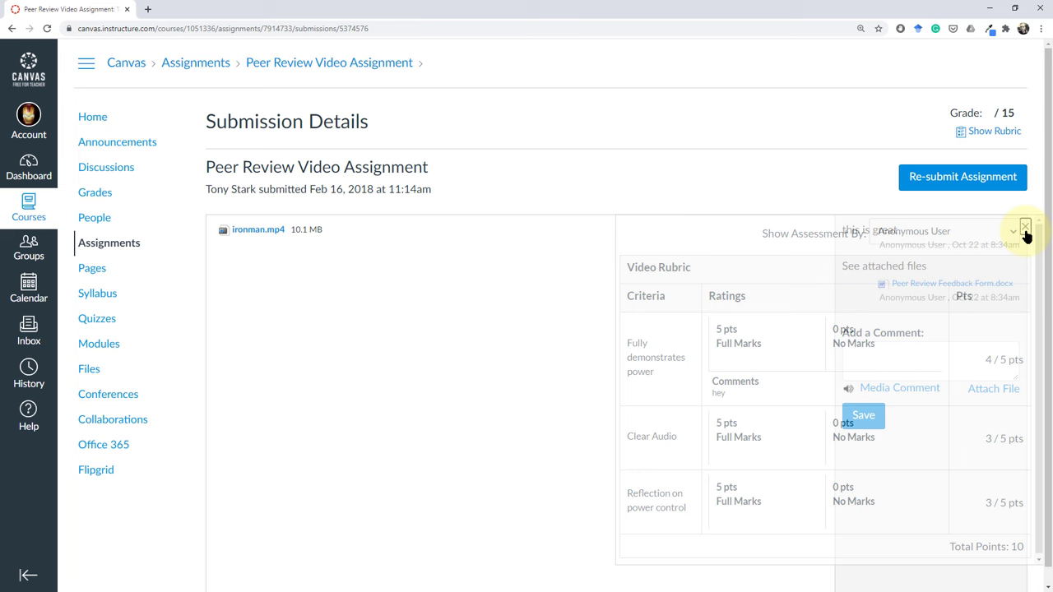